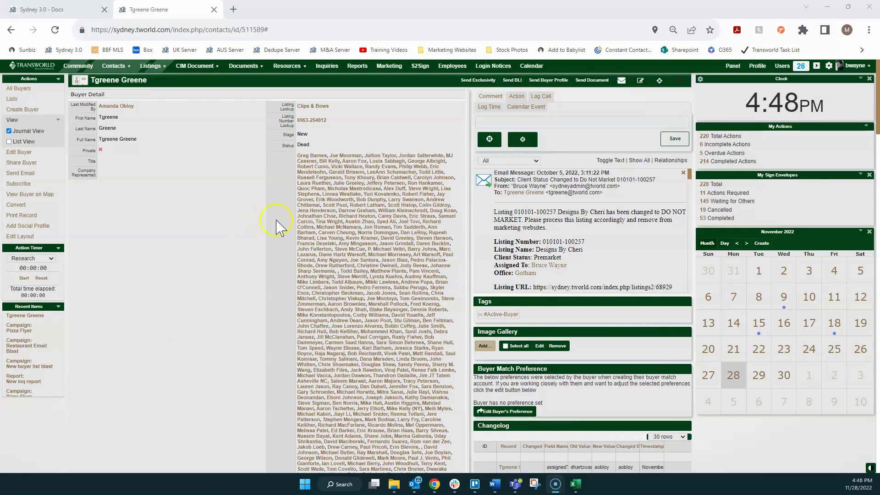
Step: Preview the NDA Template in a new email to the buyer, and discard the draft without sending
left_click(622, 80)
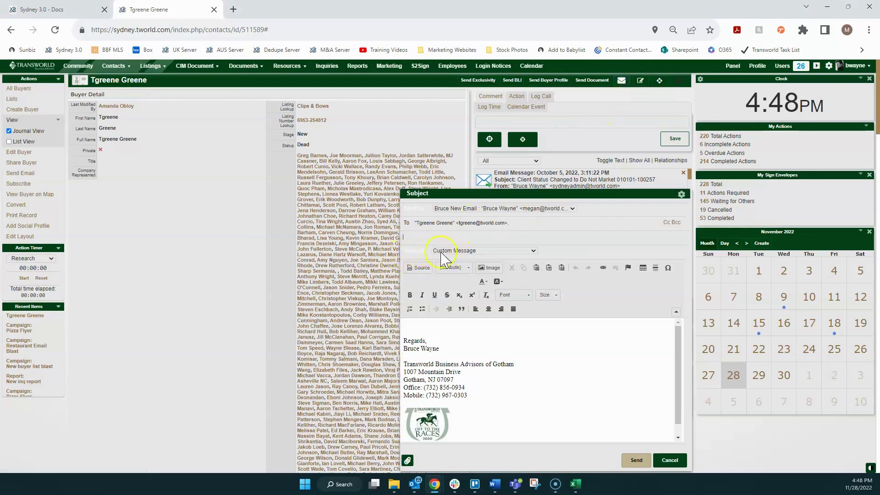
left_click(453, 251)
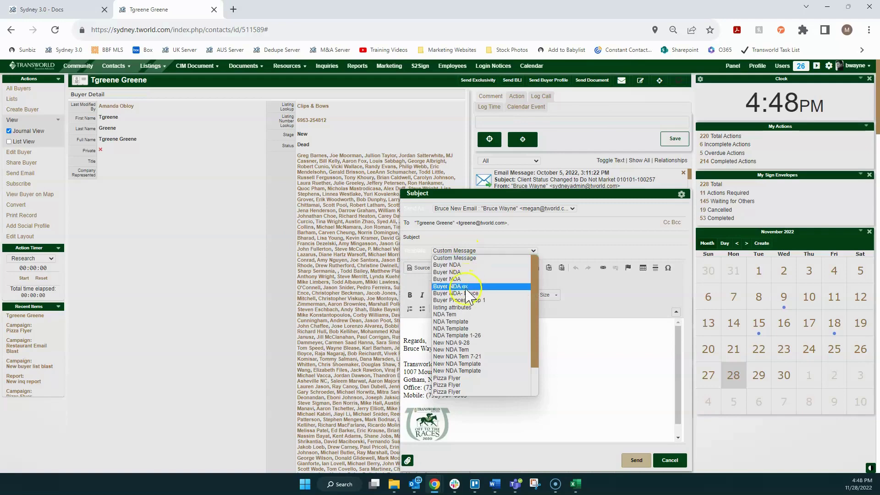
left_click(460, 322)
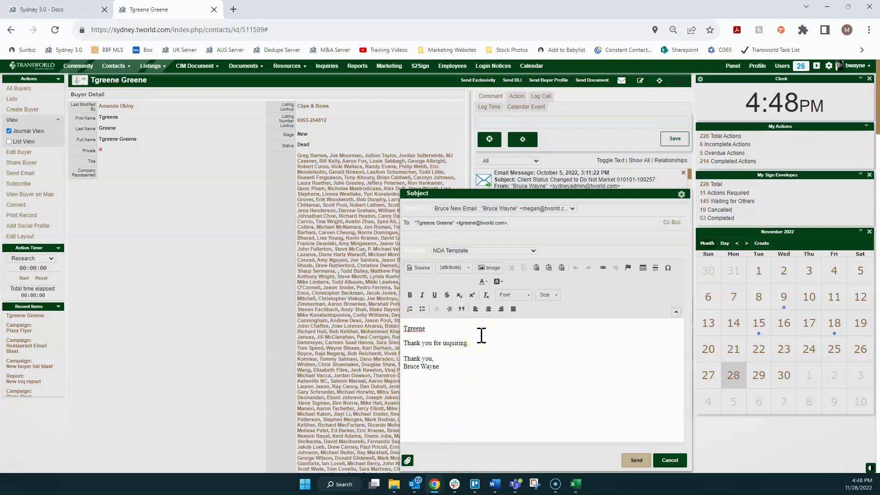
left_click(672, 464)
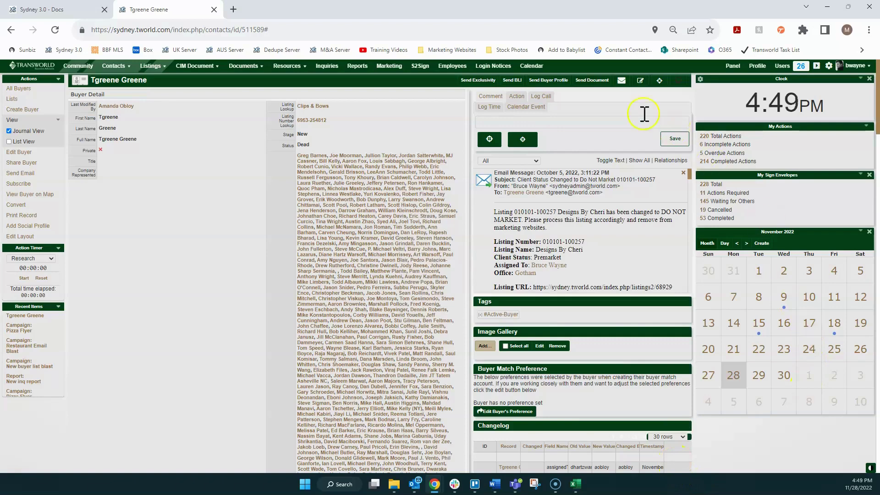
Step: Preview the Buyer NDA email template in a document sent for signature to the buyer, and cancel the sending
left_click(589, 80)
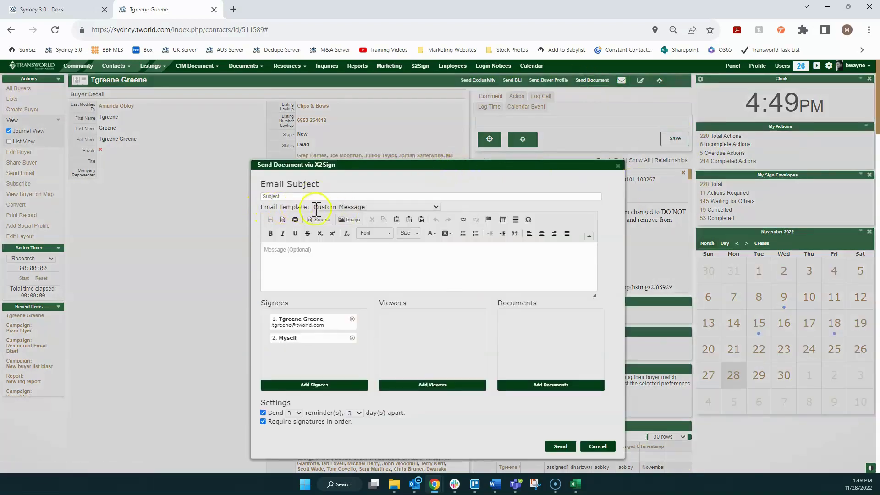
left_click(334, 207)
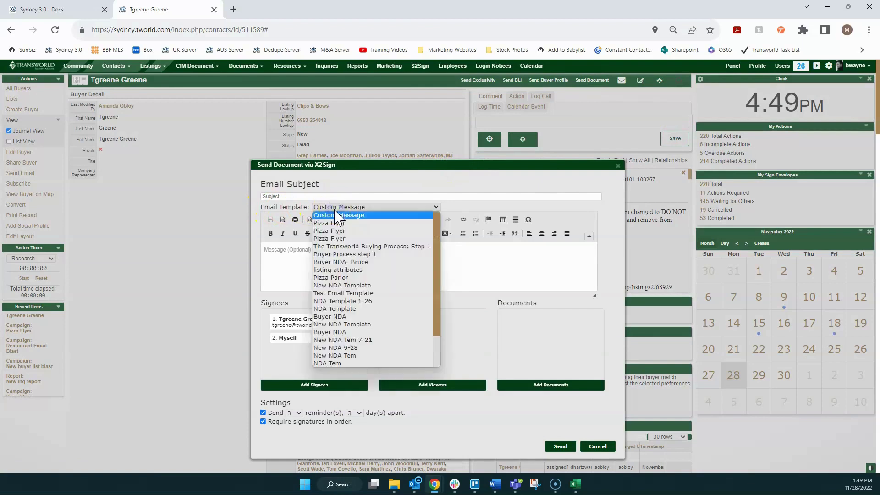
left_click(342, 332)
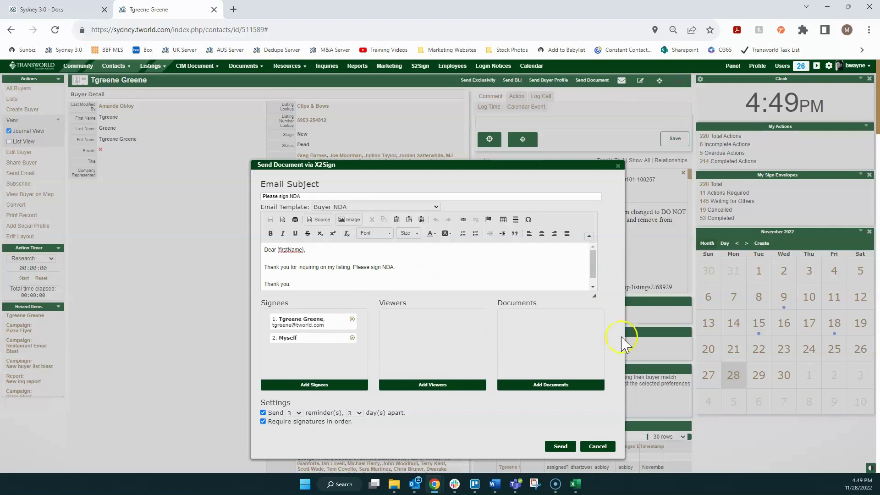
left_click(596, 446)
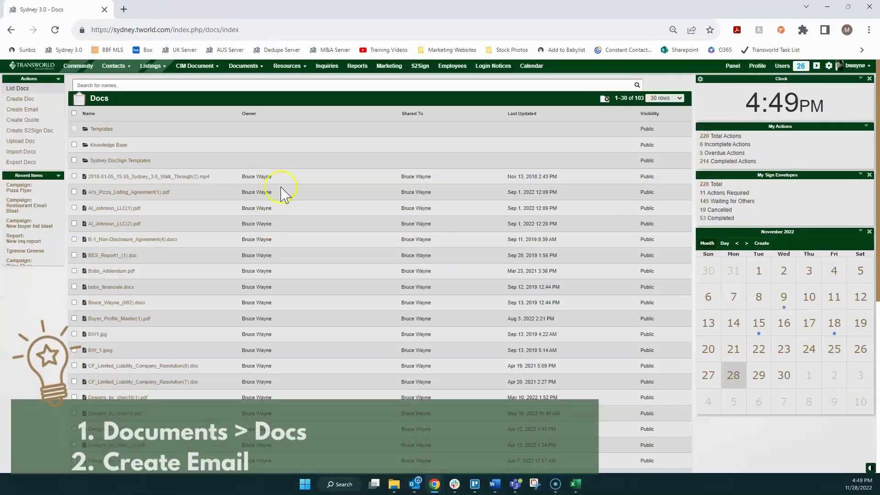
Step: Go to the Docs list and start creating a new email template
left_click(251, 66)
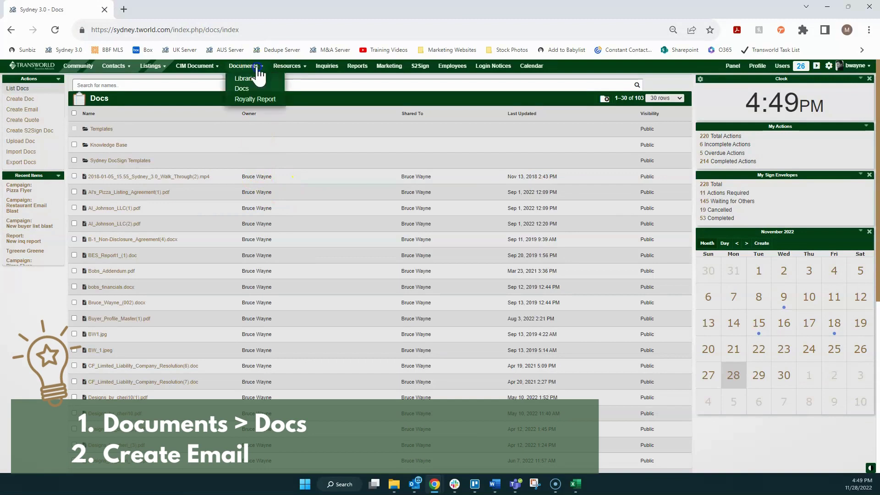
left_click(240, 89)
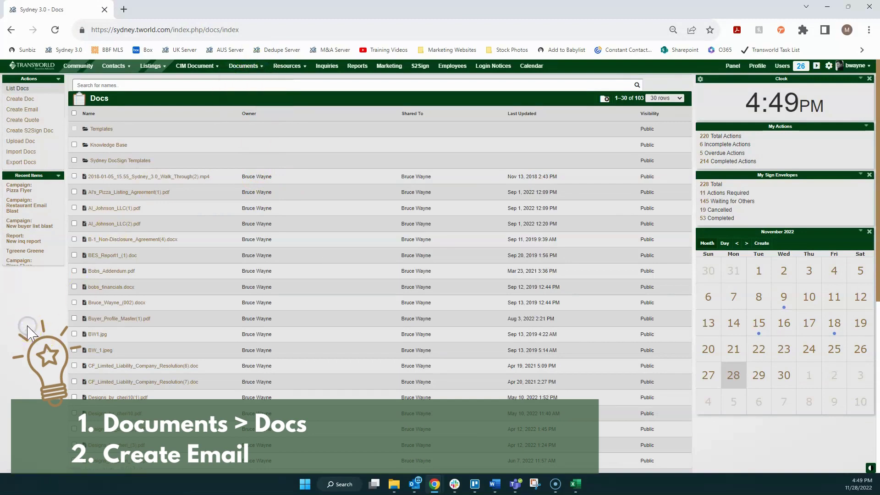
left_click(27, 110)
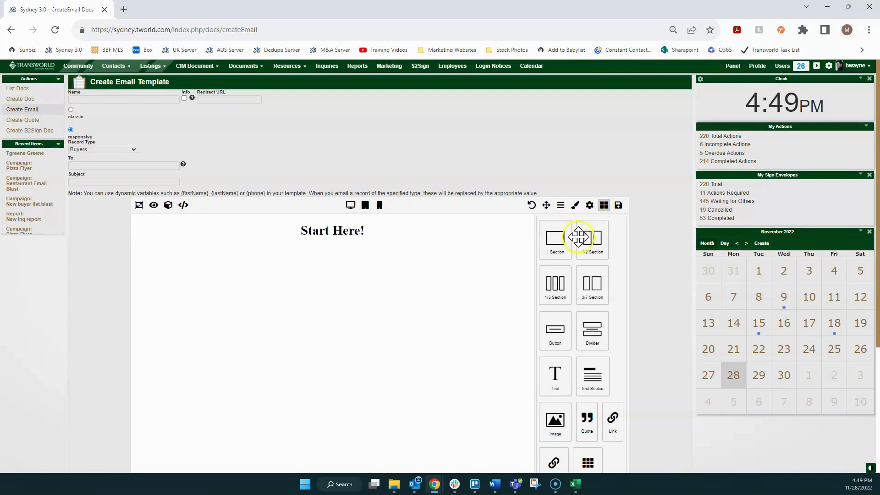
left_click(553, 328)
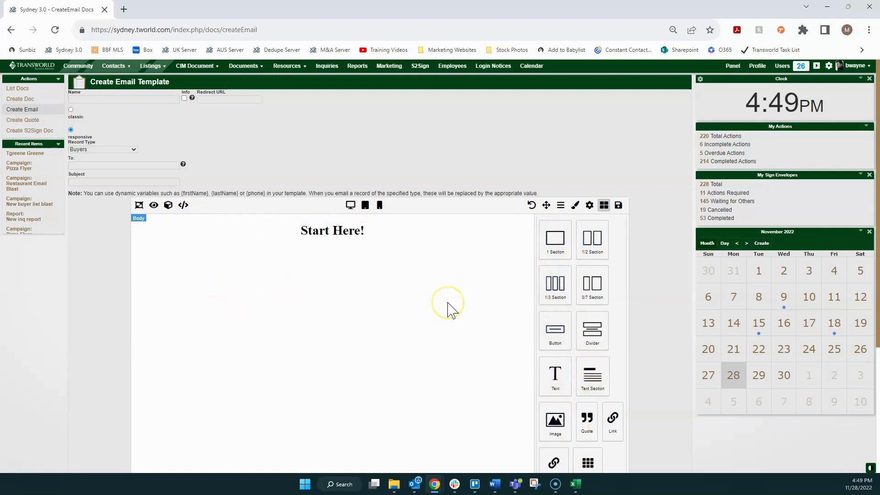
scroll(452, 310, "down", 3)
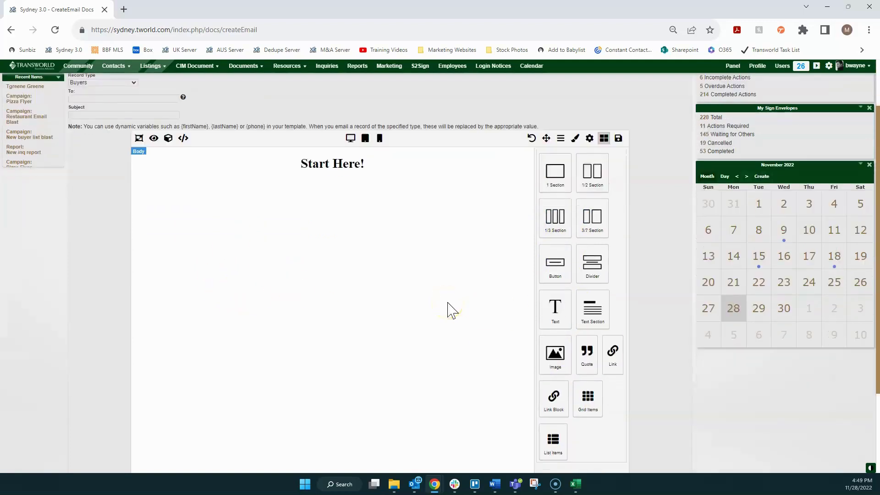
scroll(449, 310, "up", 3)
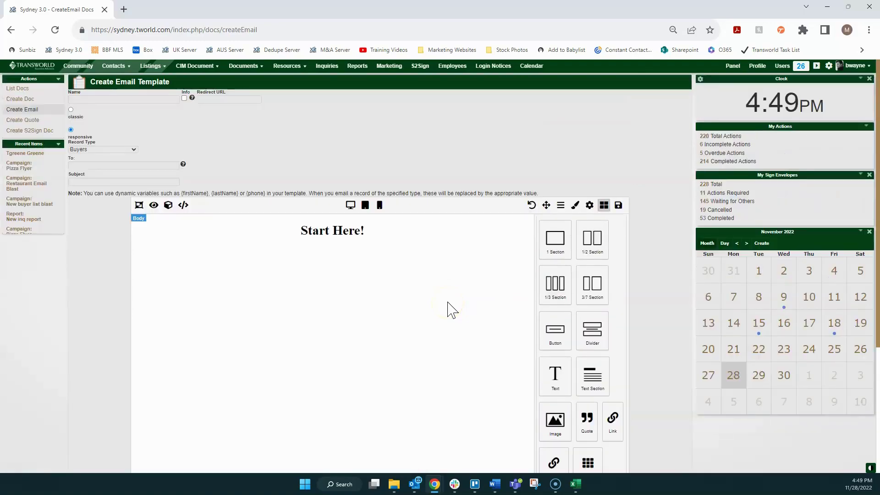
left_click(390, 296)
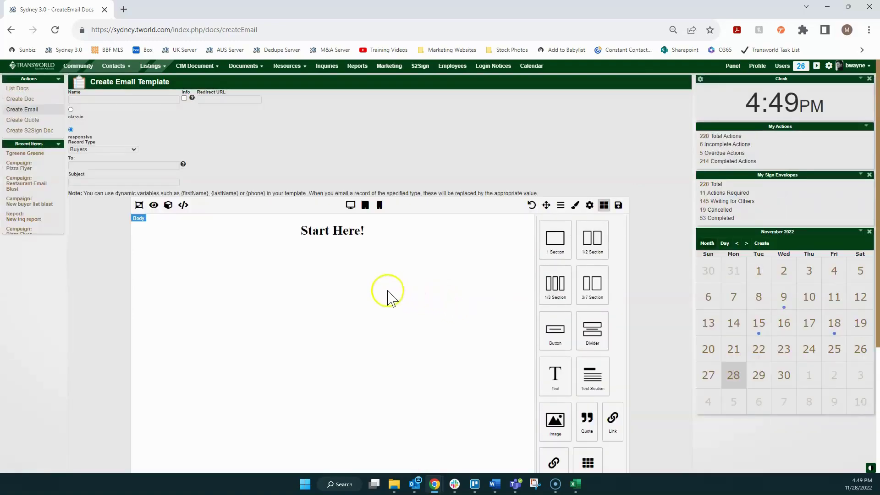
Step: Switch the email template to the classic editor, name it "New NDA Template" and set its record type to Buyers
left_click(71, 110)
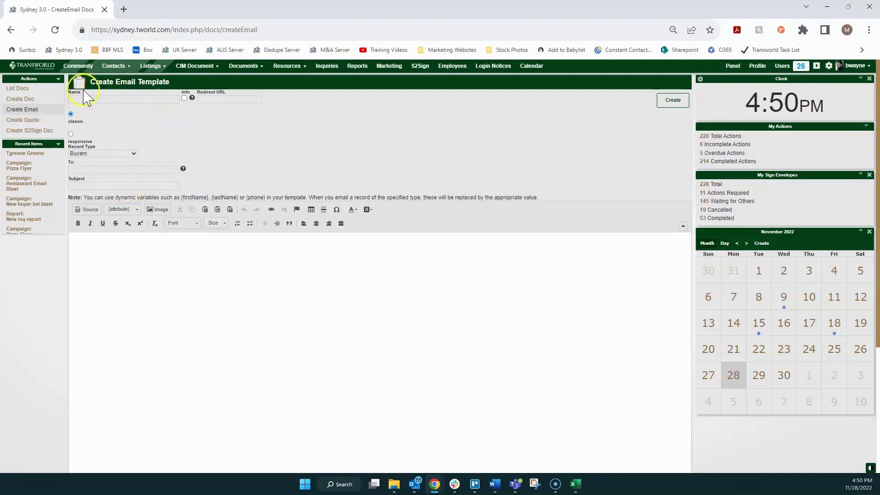
left_click(80, 99)
type("New NDA Template")
left_click(82, 154)
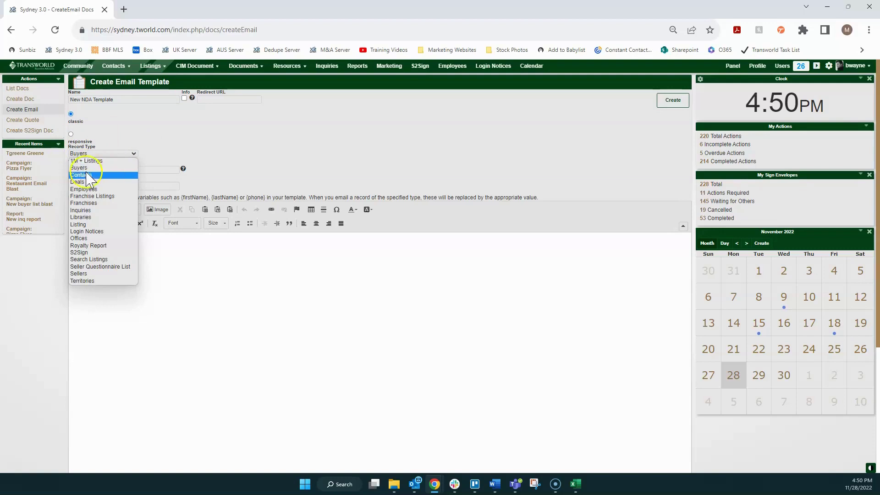
left_click(86, 169)
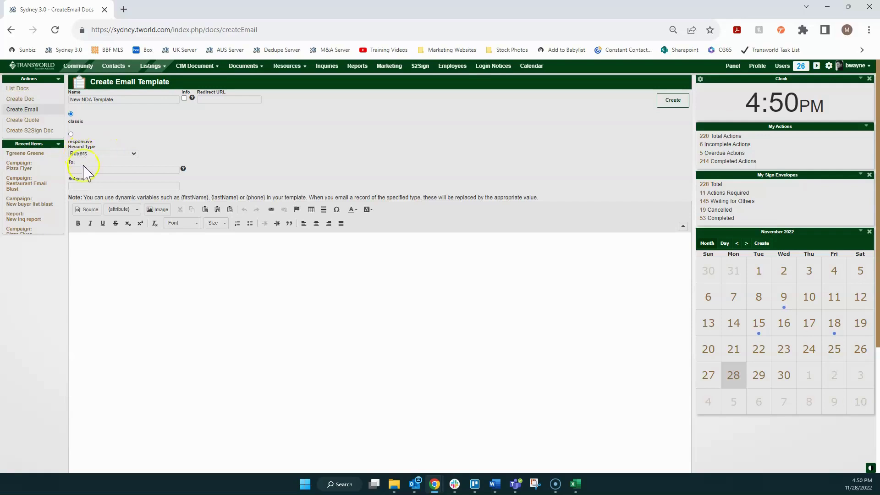
Step: Check the help note for the recipient field, leave it blank, and set the subject to "Please sign NDA"
left_click(94, 171)
left_click(93, 167)
mouse_move(183, 170)
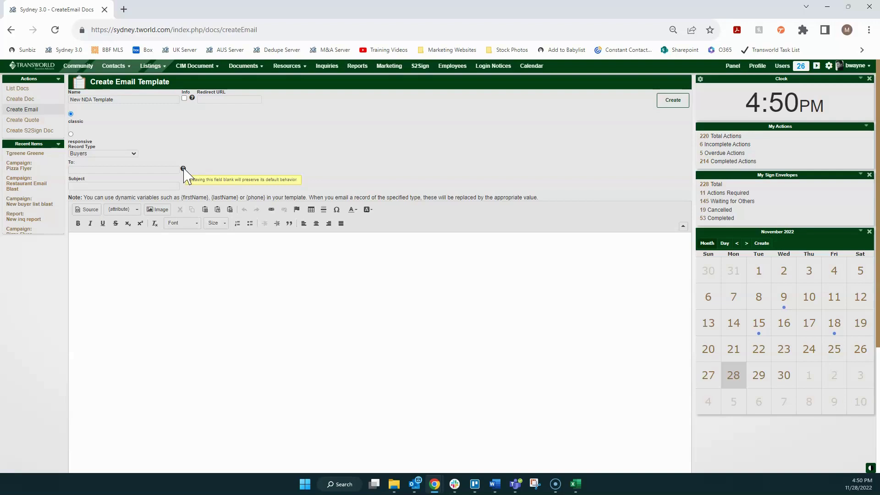
left_click(74, 186)
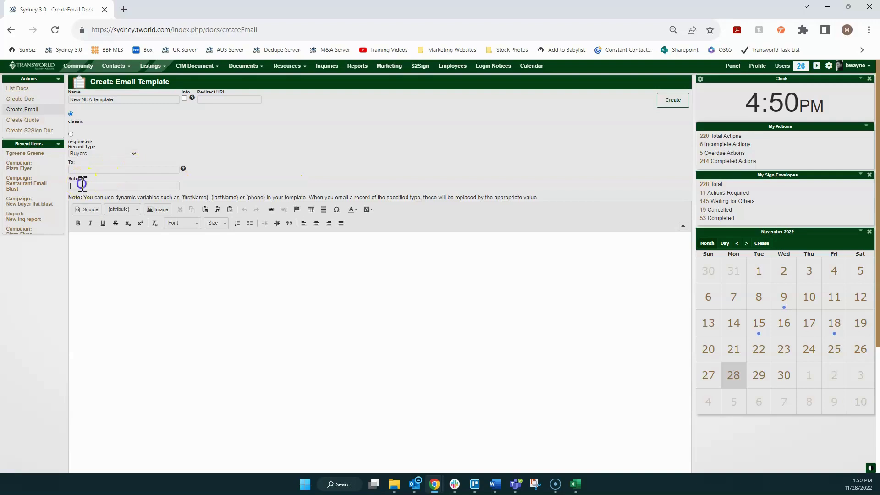
left_click(123, 186)
type("Please sign NDA")
Step: Insert the First Name record attribute as the greeting at the start of the template body
left_click(86, 235)
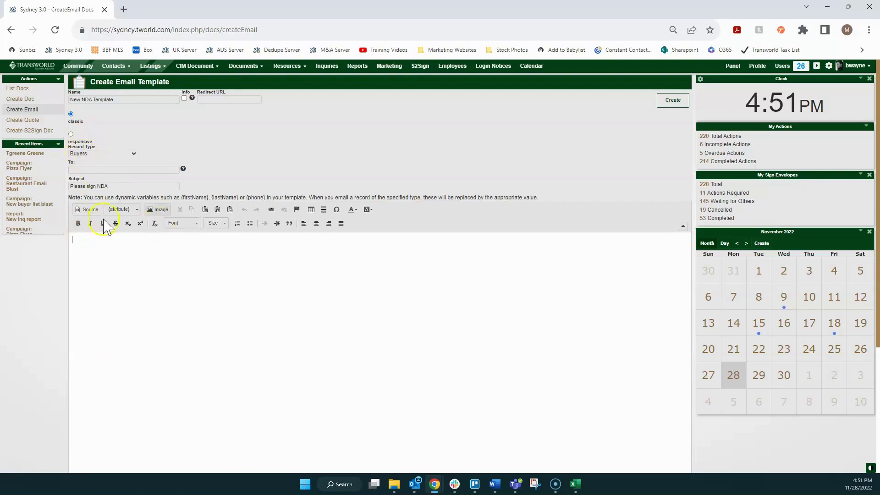
left_click(120, 210)
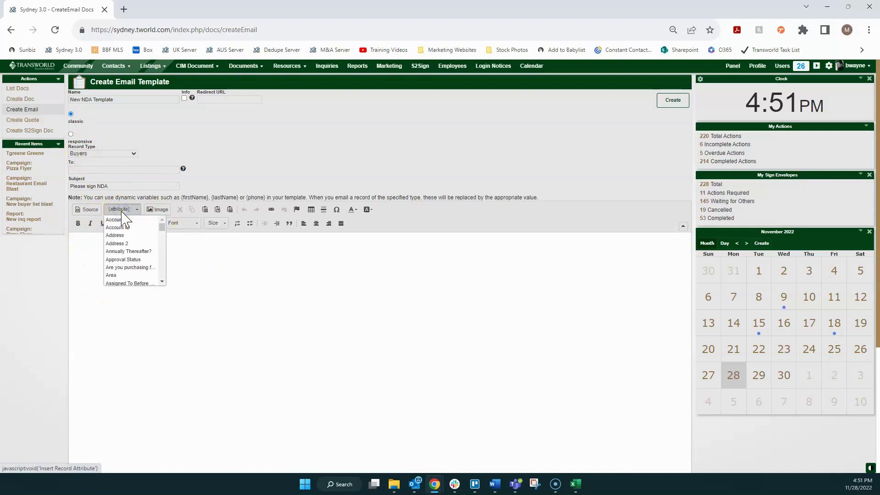
scroll(131, 259, "down", 10)
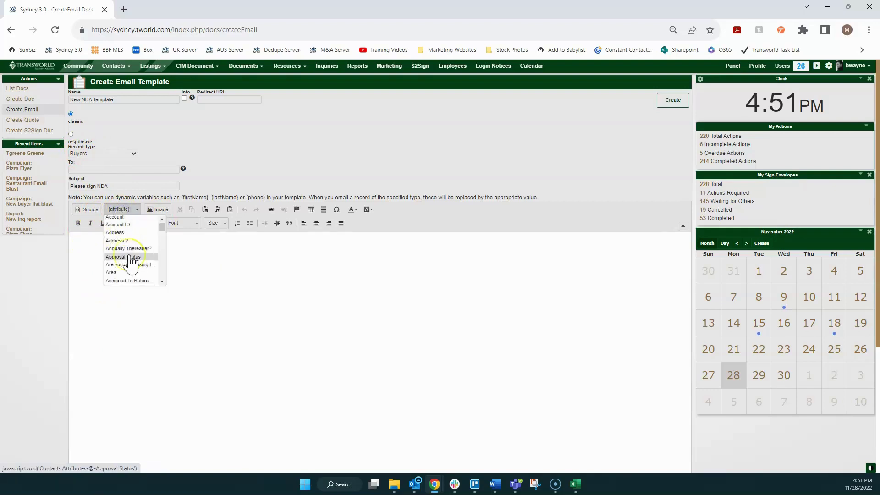
scroll(131, 261, "down", 6)
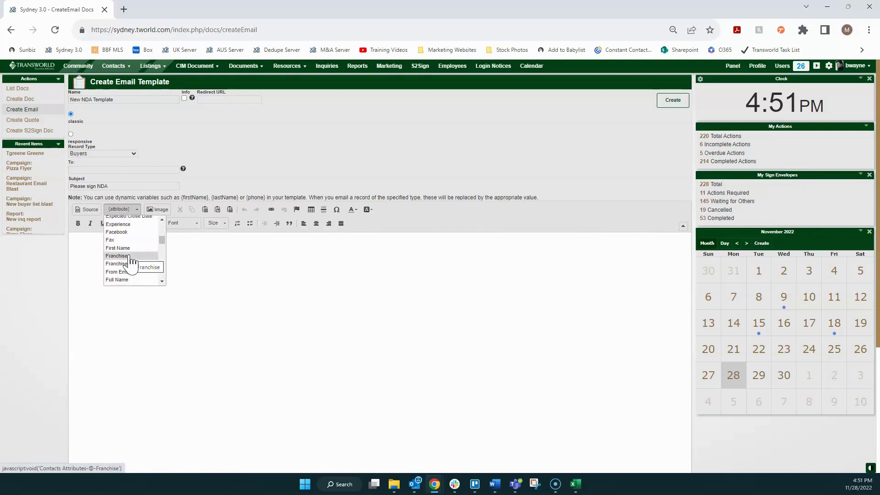
left_click(129, 251)
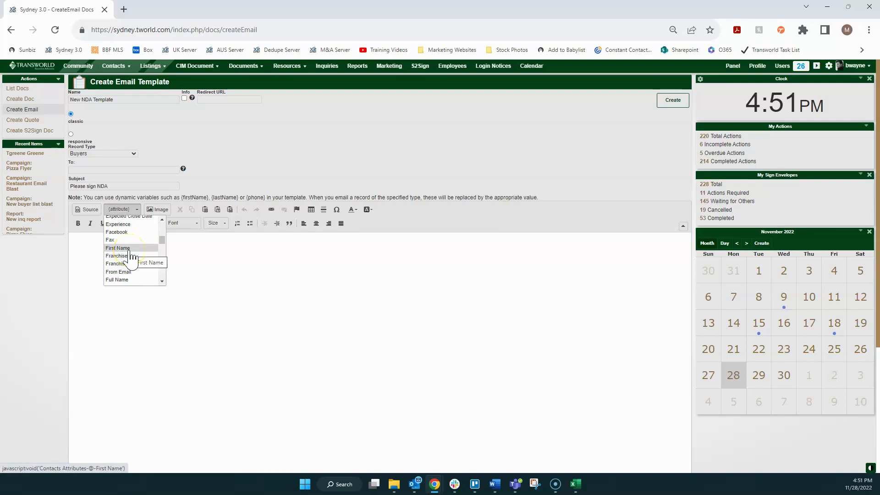
left_click(129, 248)
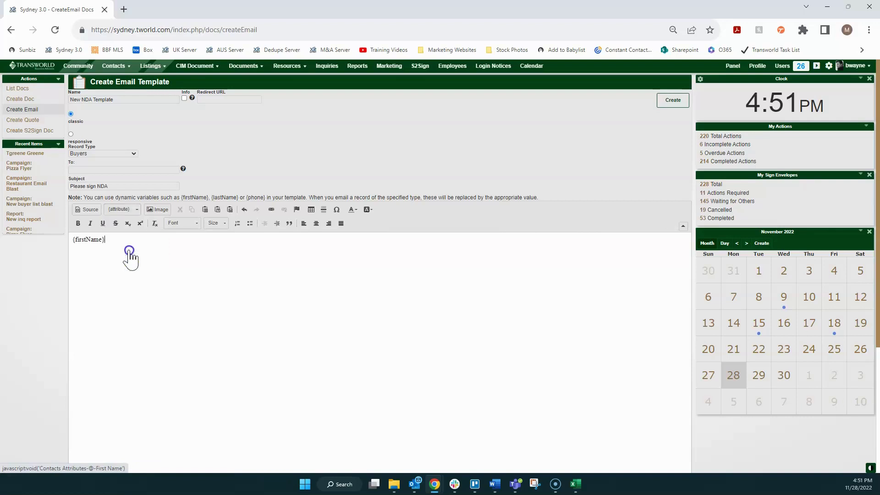
Step: Below the greeting, write "Thank you for inquiring on this opportunity, please sign NDA." and sign off with "Thank you,", the sender's name and "Gotham City"
left_click(129, 240)
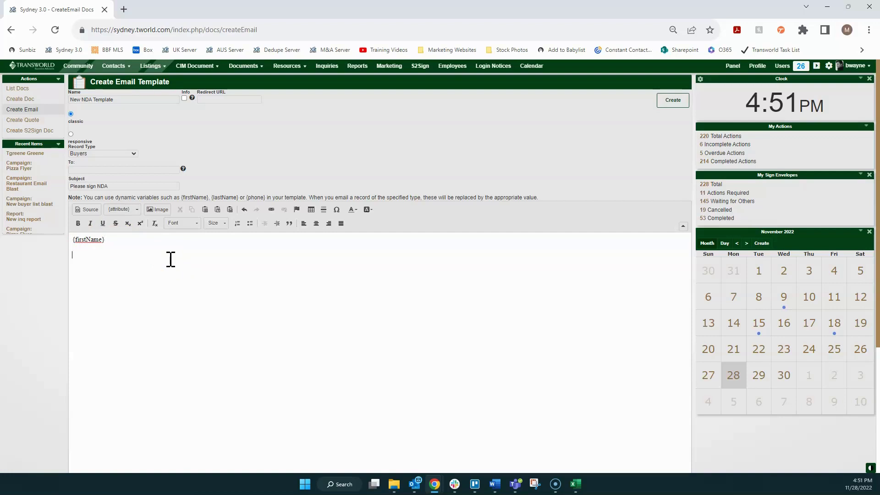
key("Return")
type("Thank you for inquiring on this opportunity, please sign NDA.")
key("Return")
type("Thank you, Bruce Wayne Gotham City")
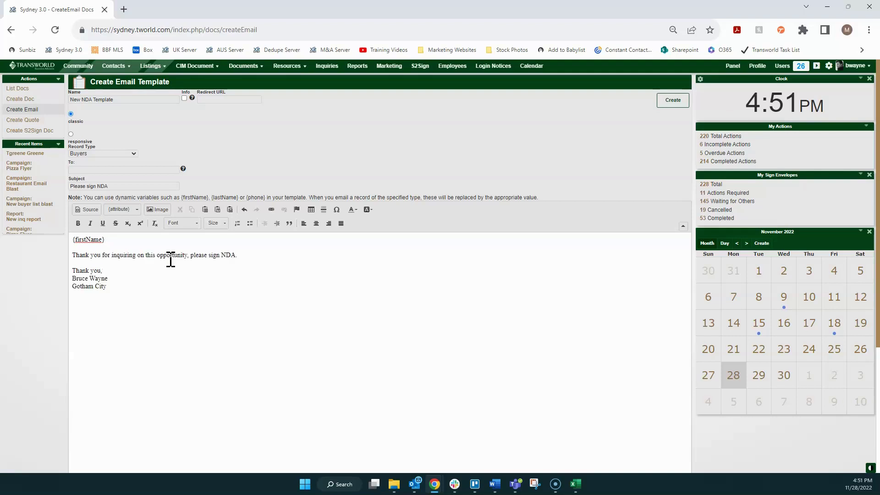
left_click(115, 287)
left_click_drag(115, 287, 73, 270)
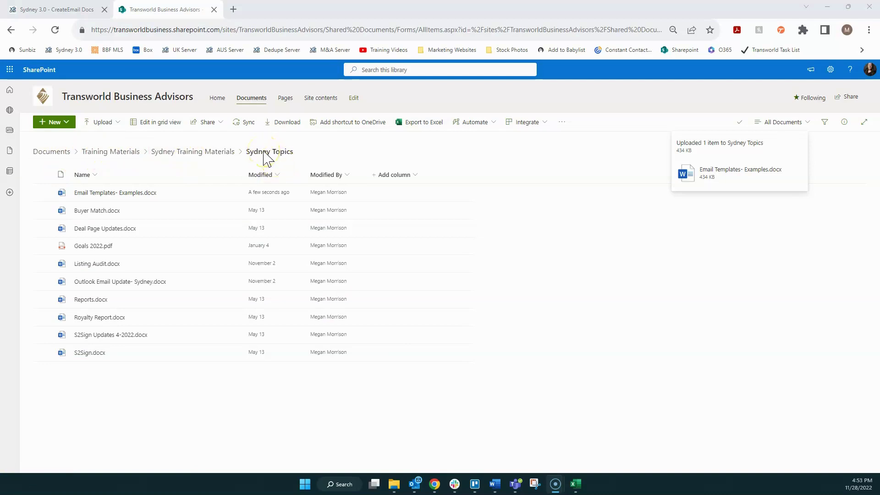
Step: Open Email Templates- Examples.docx from the Sydney Topics folder in SharePoint and review its NDA and under contract template examples
left_click(106, 193)
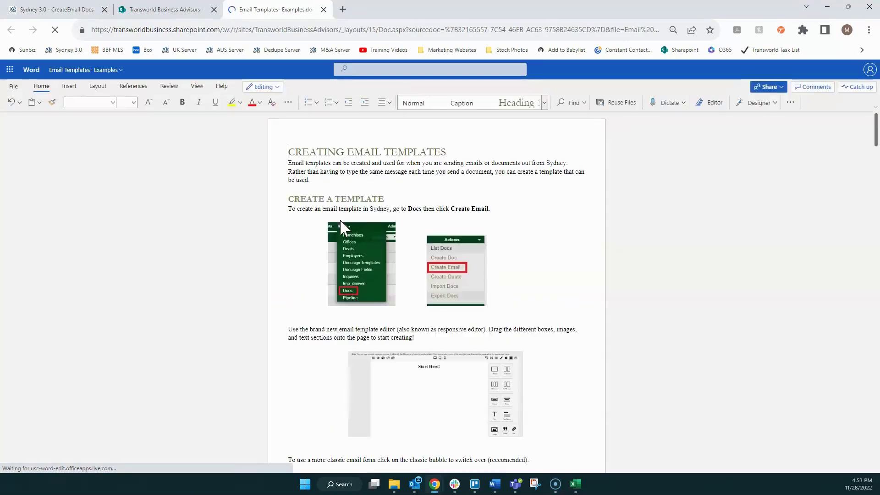
scroll(311, 230, "down", 20)
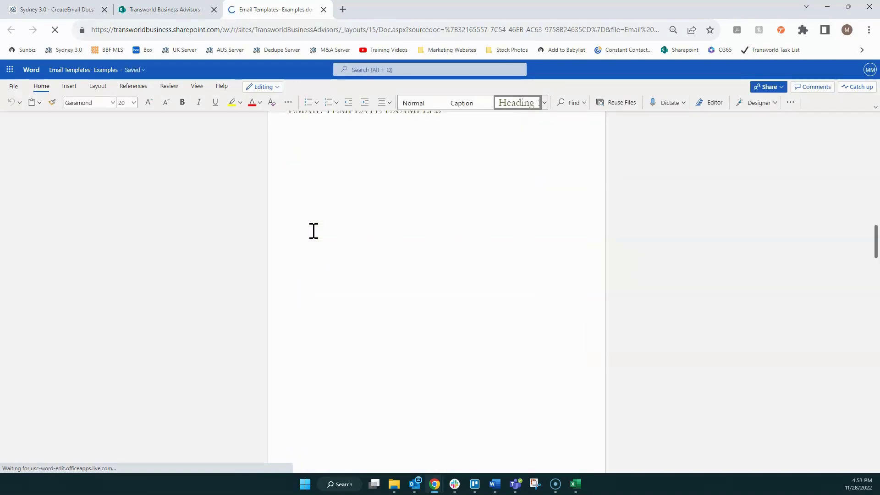
scroll(313, 231, "up", 3)
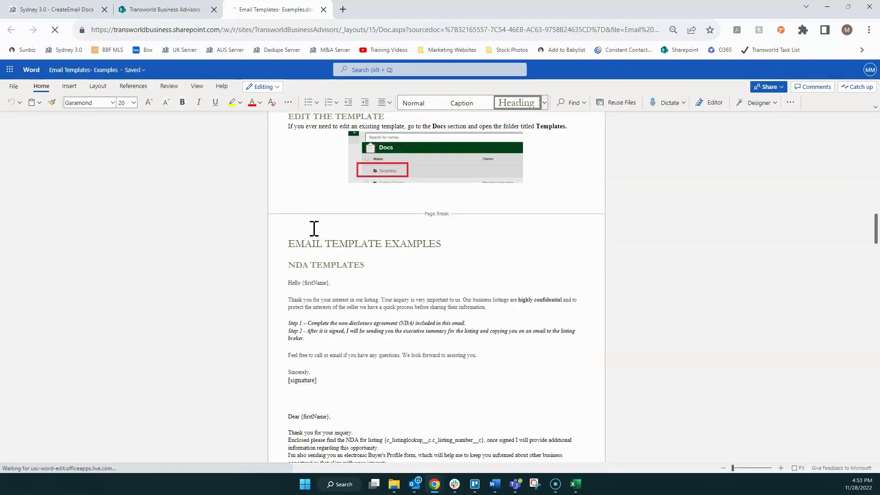
scroll(314, 229, "down", 2)
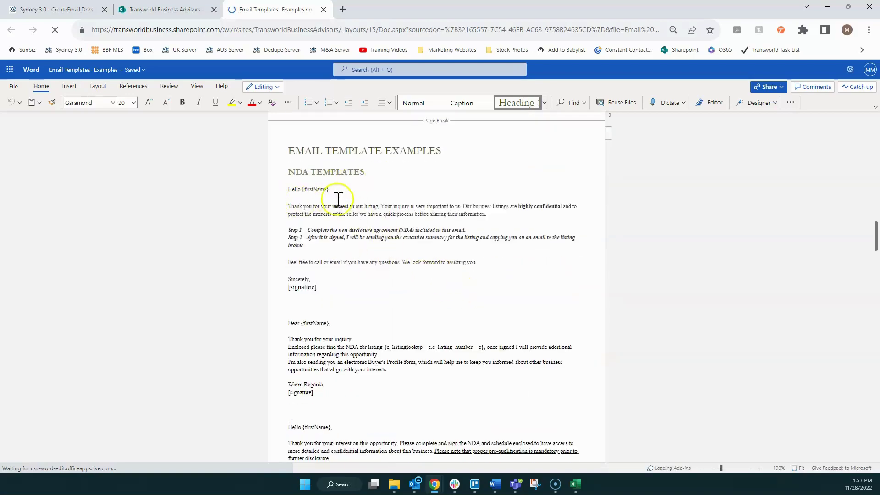
scroll(370, 248, "down", 10)
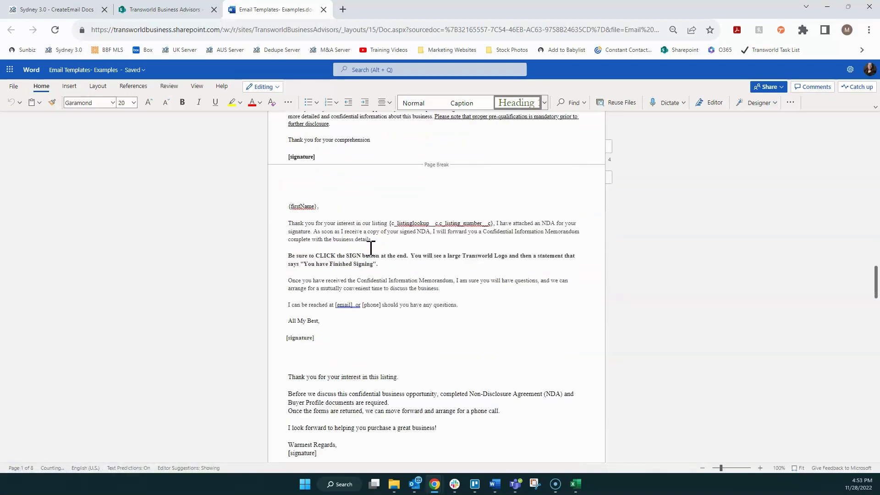
scroll(371, 248, "down", 6)
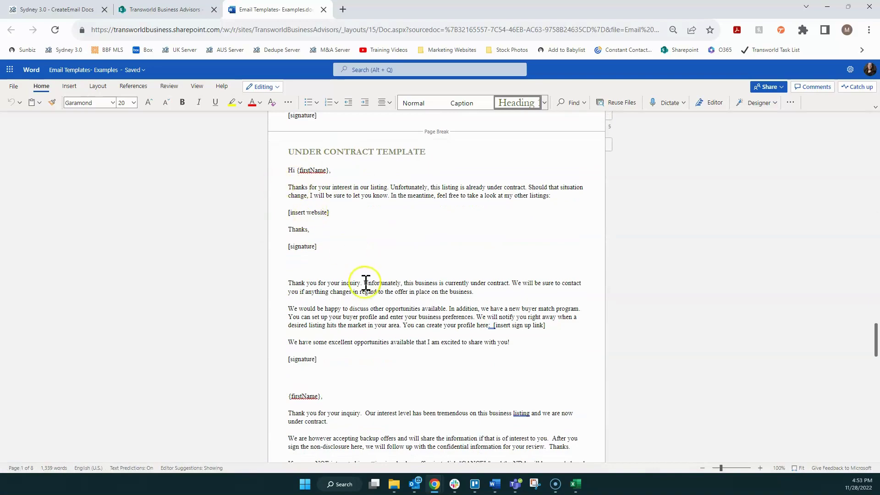
Step: Skim the remaining example templates in the Word document, return to the Sydney email template form, and create the New NDA Template
scroll(367, 278, "down", 12)
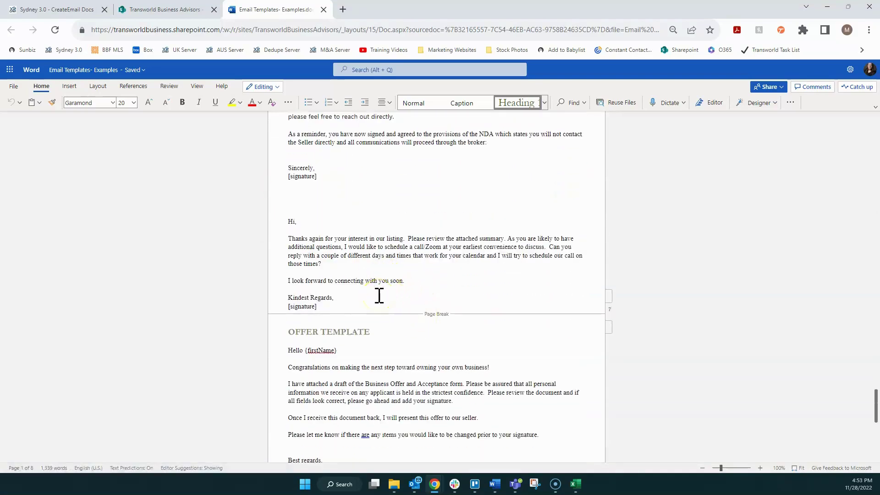
left_click(45, 9)
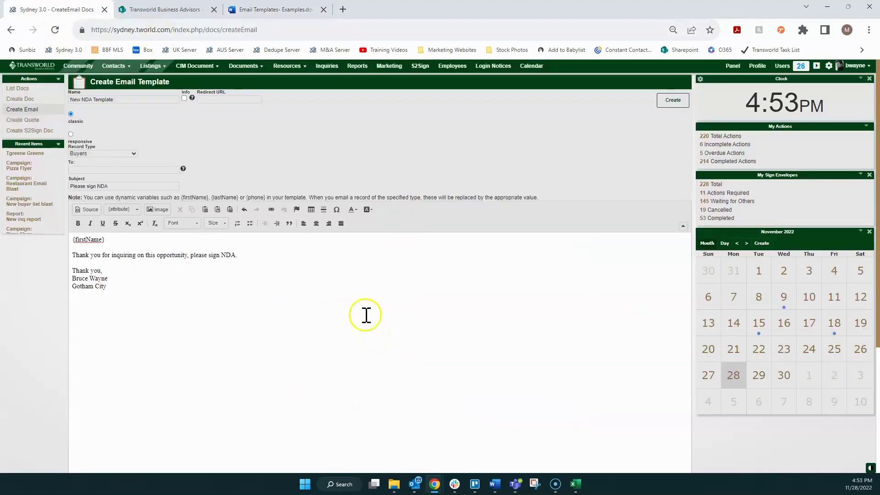
left_click(683, 101)
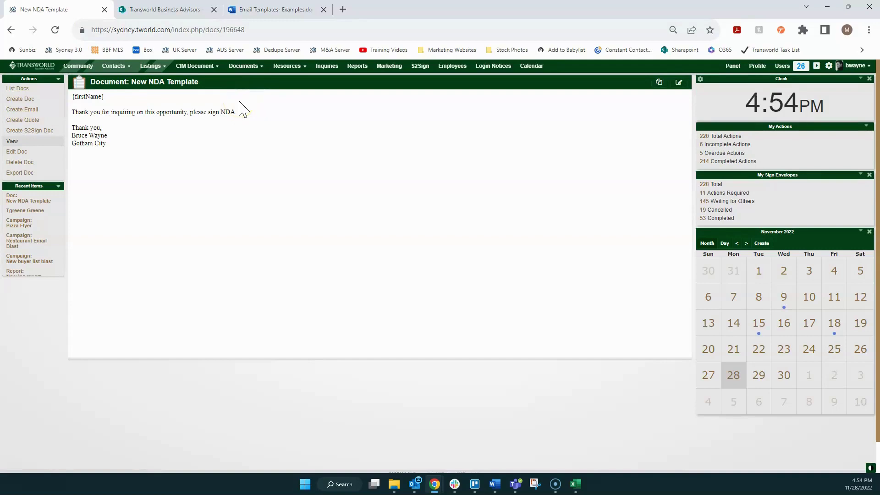
Step: Open the Buyers list in a new browser tab
left_click(191, 102)
left_click(116, 67)
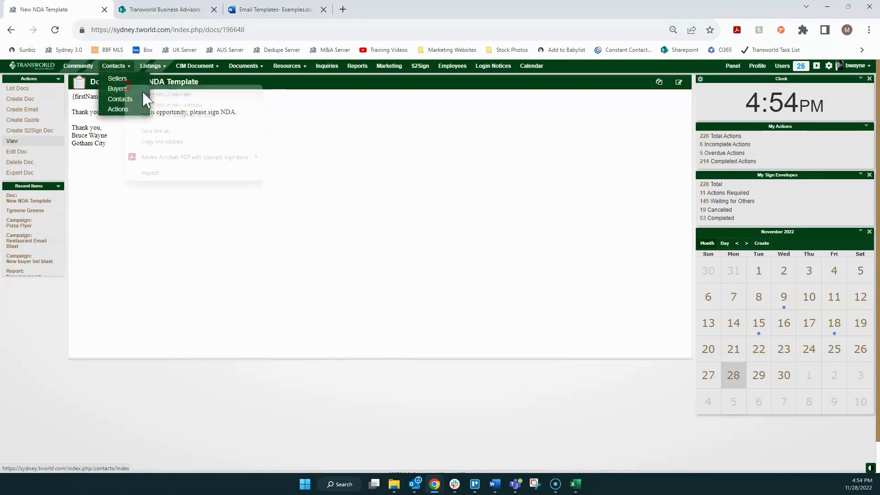
right_click(143, 92)
left_click(155, 92)
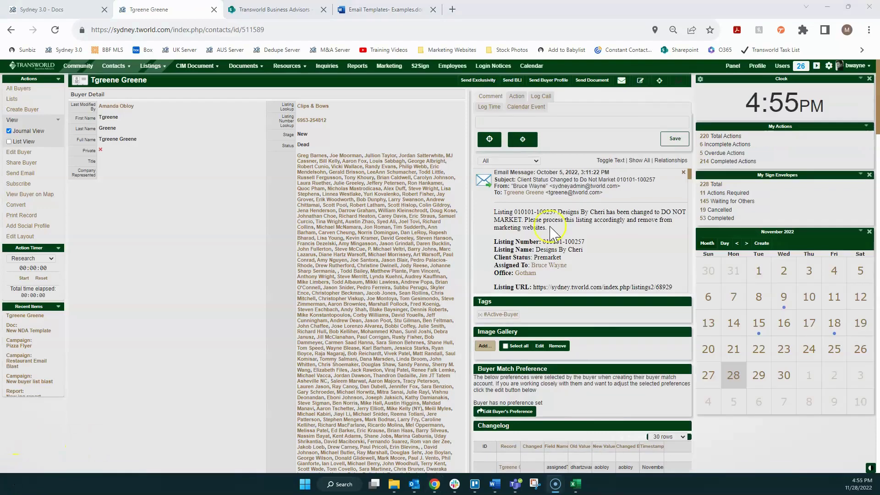
Step: Start a new email from the buyer's record, view the available email templates, and cancel the message
left_click(621, 81)
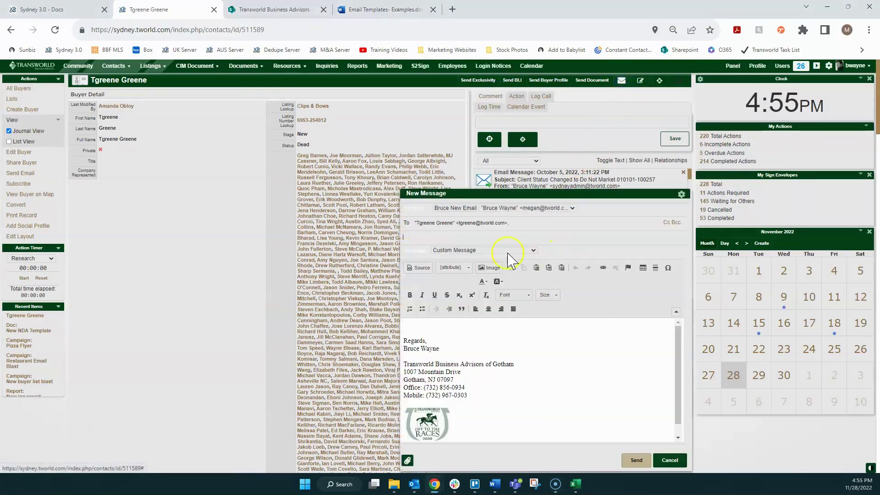
left_click(467, 251)
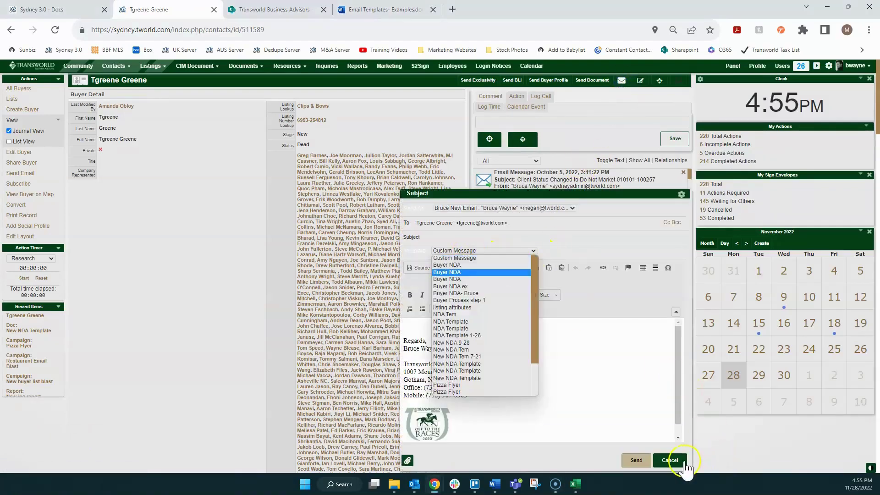
left_click(670, 461)
Step: Open the Send Document form from the buyer's record and check its email template choices
left_click(592, 80)
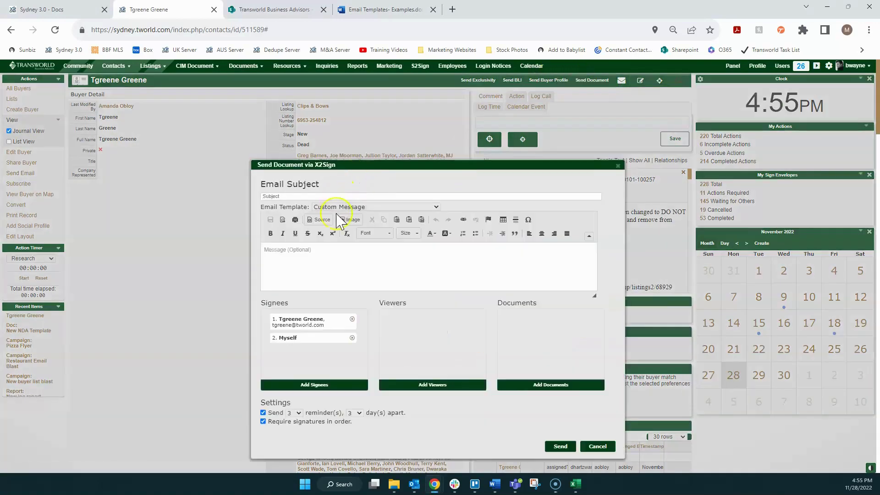
left_click(336, 207)
left_click(337, 208)
Step: Switch back to the Docs list, open the Templates folder, and open the New NDA Tem template in its own browser tab
left_click(46, 9)
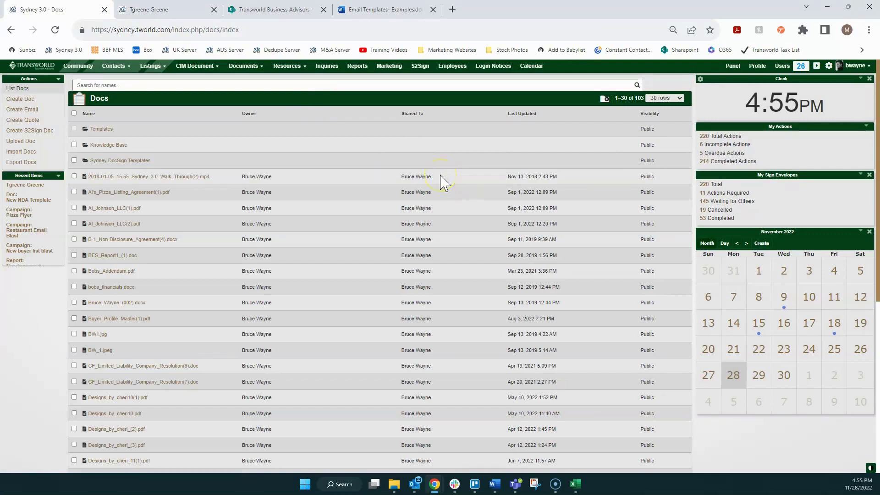
left_click(242, 65)
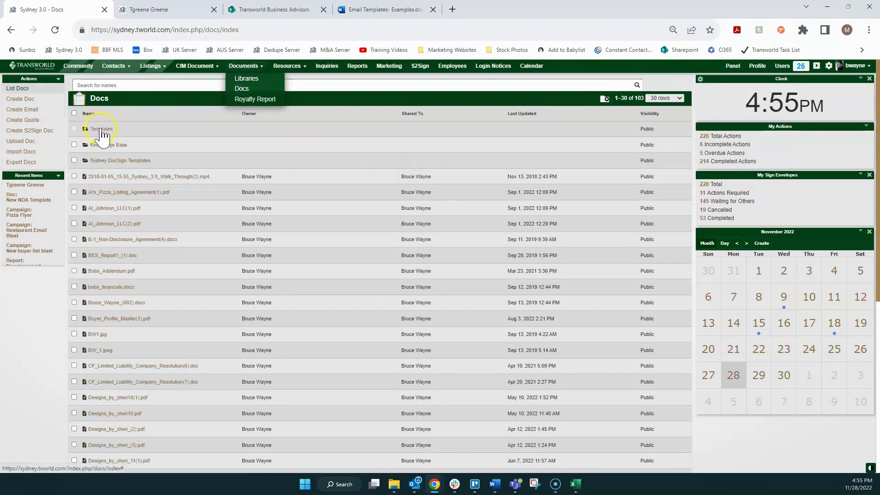
left_click(101, 130)
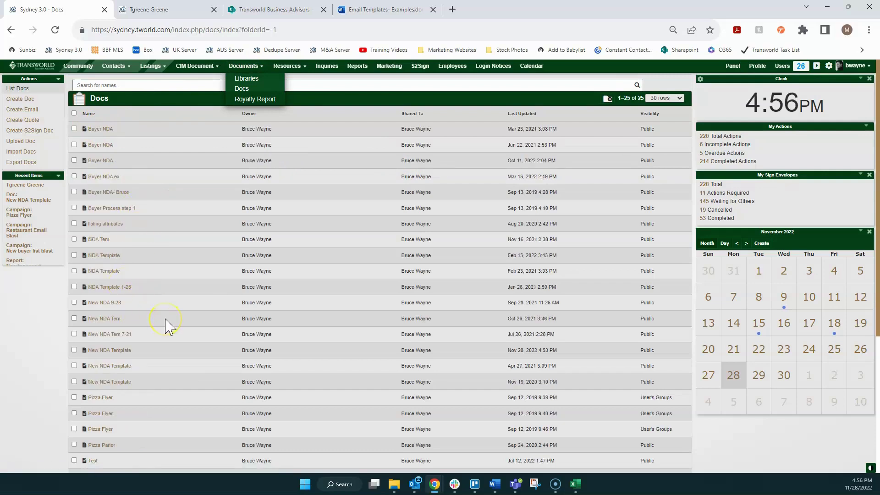
left_click(95, 318)
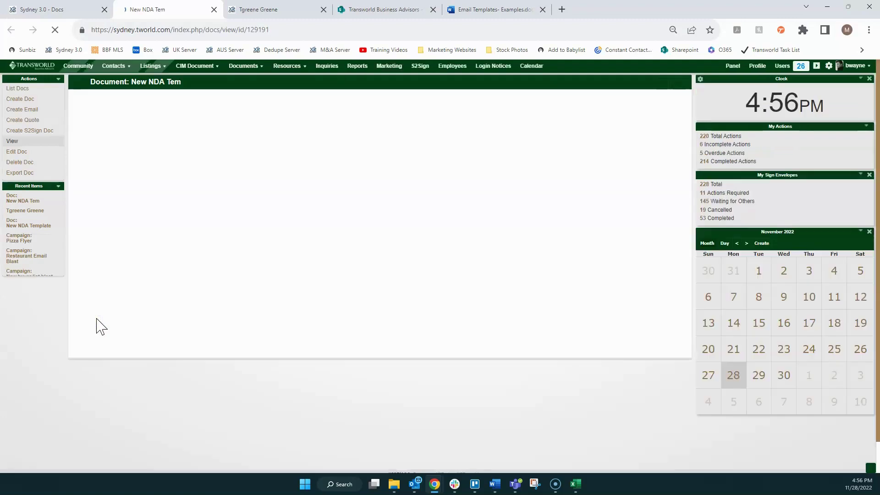